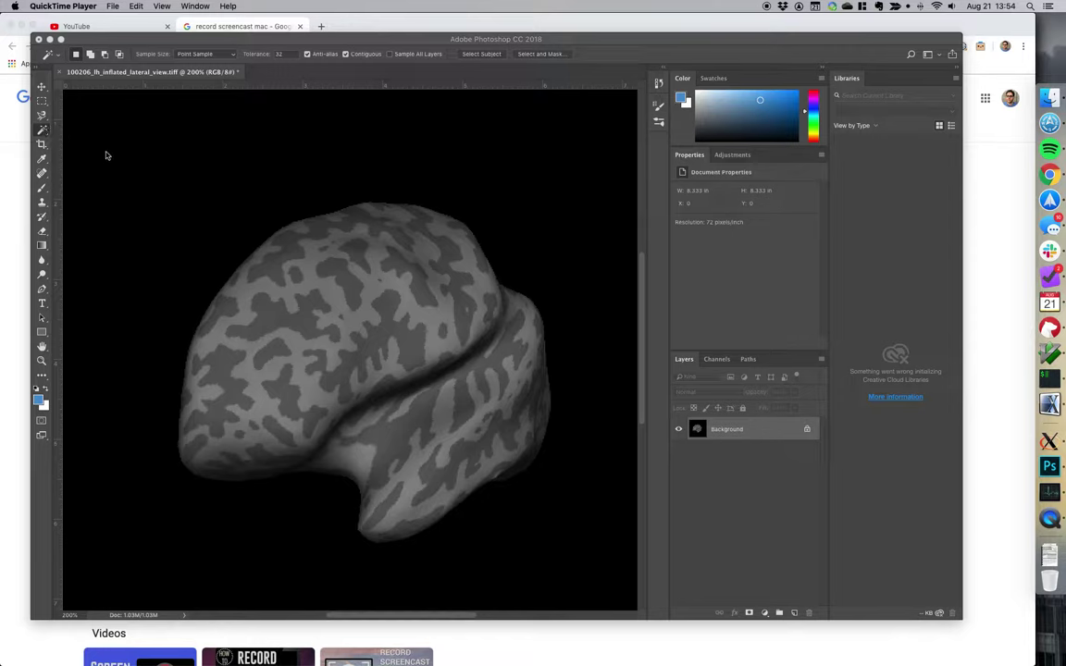
Try Magic Wand selections on the brain's dark patch, lowering tolerance to 15
{"action": "left_click", "coordinate": [63, 133]}
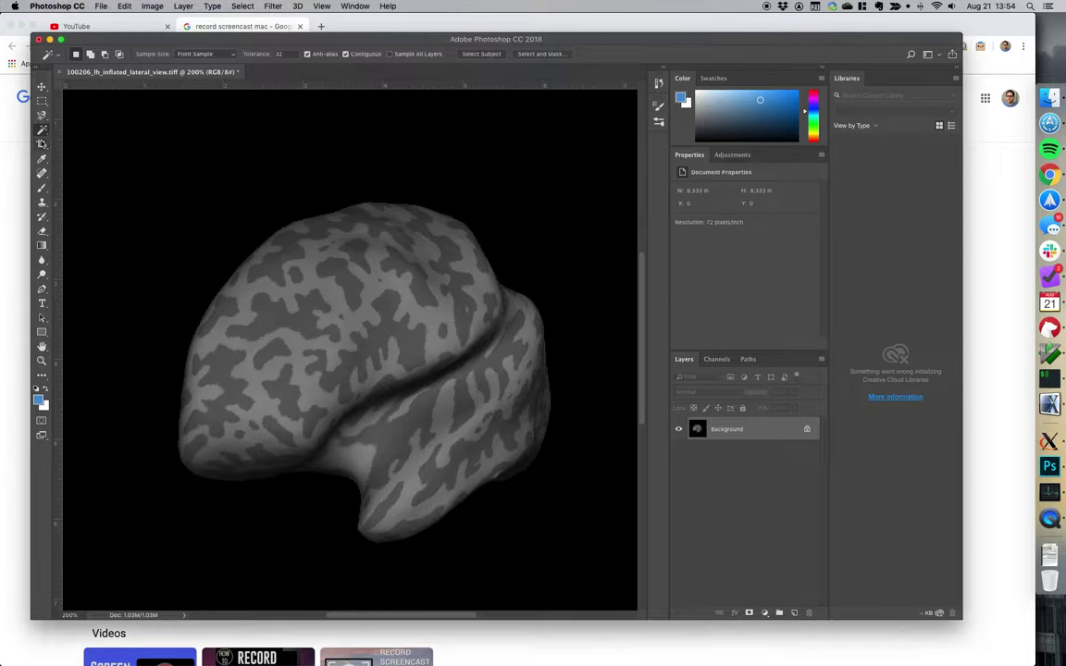
{"action": "left_click", "coordinate": [281, 322]}
{"action": "left_click", "coordinate": [423, 286]}
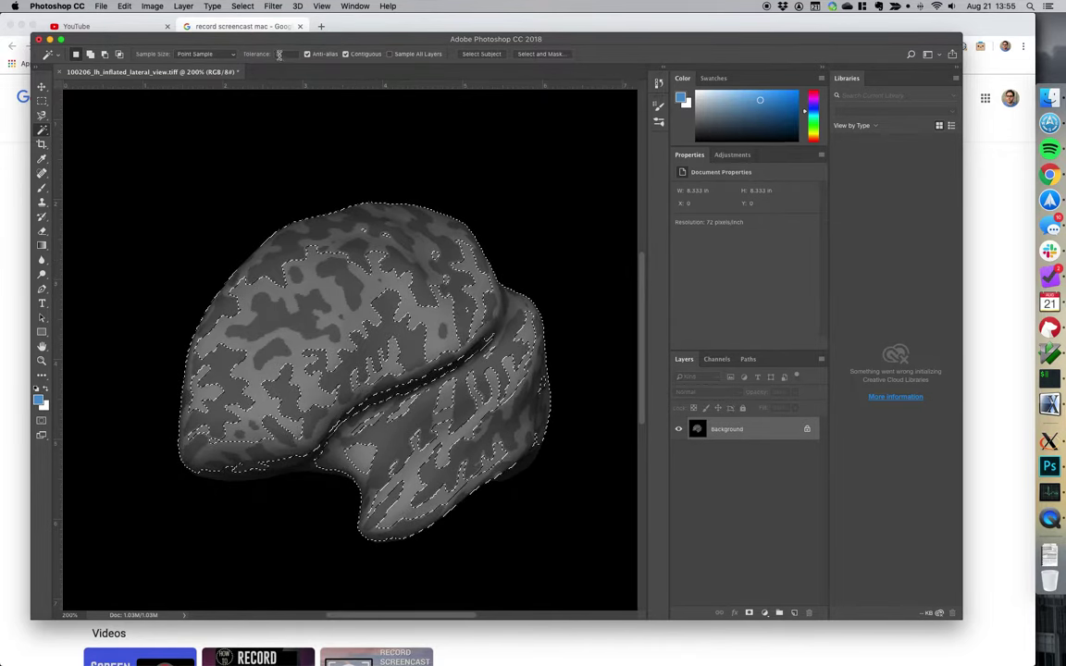
{"action": "left_click_drag", "start_coordinate": [268, 55], "coordinate": [250, 53]}
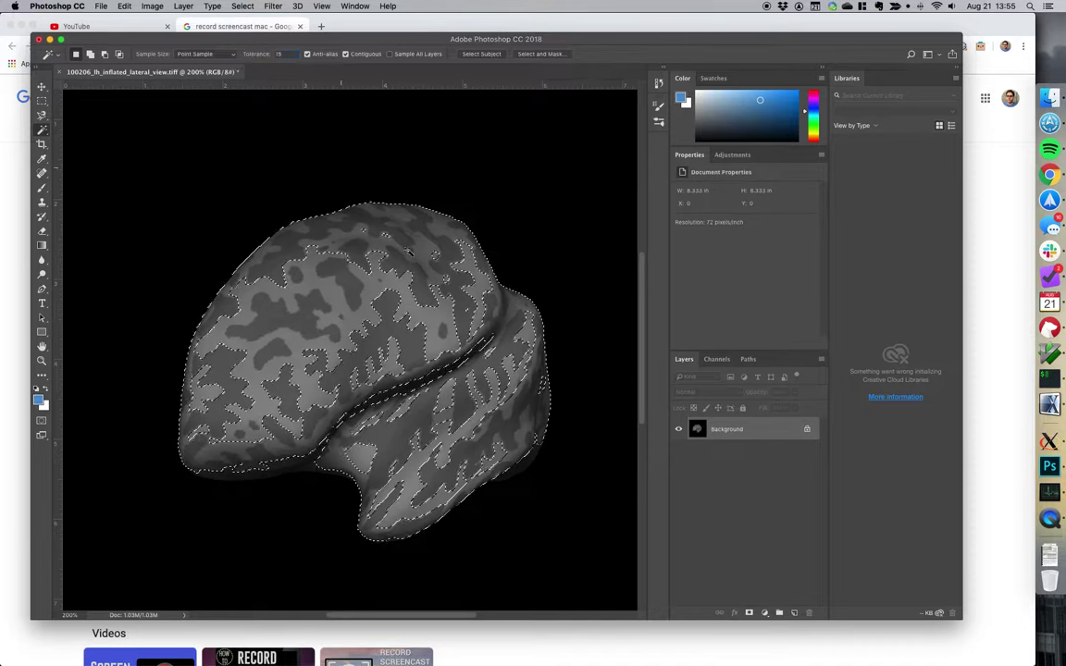
{"action": "left_click", "coordinate": [349, 316]}
Clear the trial selections and lower the Magic Wand tolerance to 6
{"action": "key", "text": "super+d"}
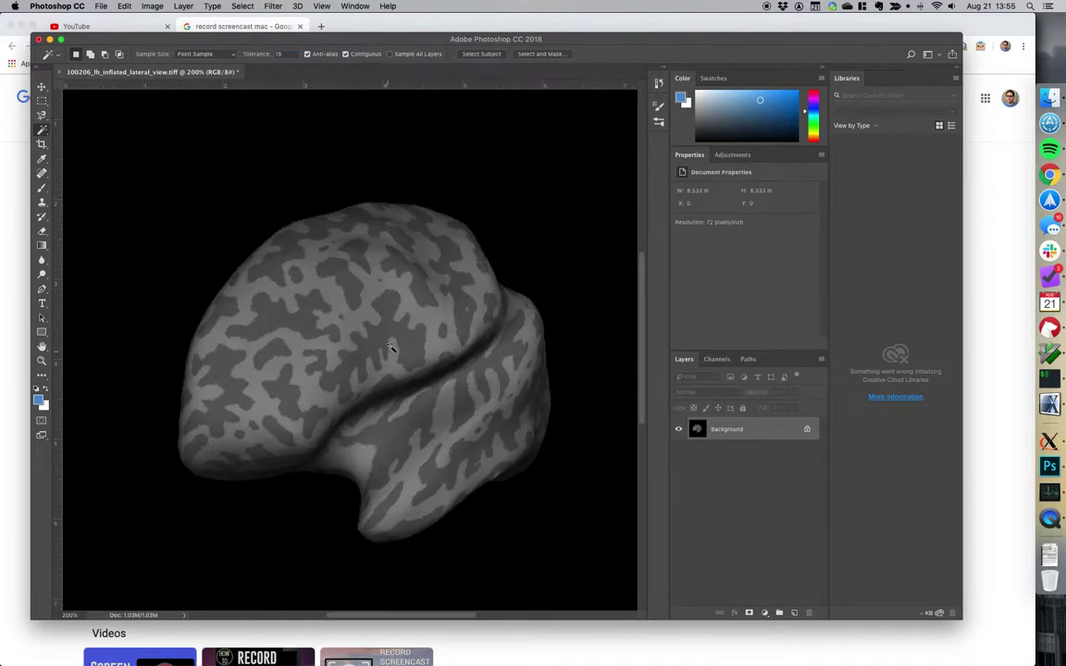
{"action": "left_click", "coordinate": [385, 331]}
{"action": "key", "text": "super+d"}
{"action": "left_click_drag", "start_coordinate": [276, 53], "coordinate": [267, 53]}
Shift-add the adjoining dark sulcus patches, undoing the stray strip along the fissure
{"action": "left_click", "coordinate": [351, 405], "text": "shift"}
{"action": "key", "text": "shift"}
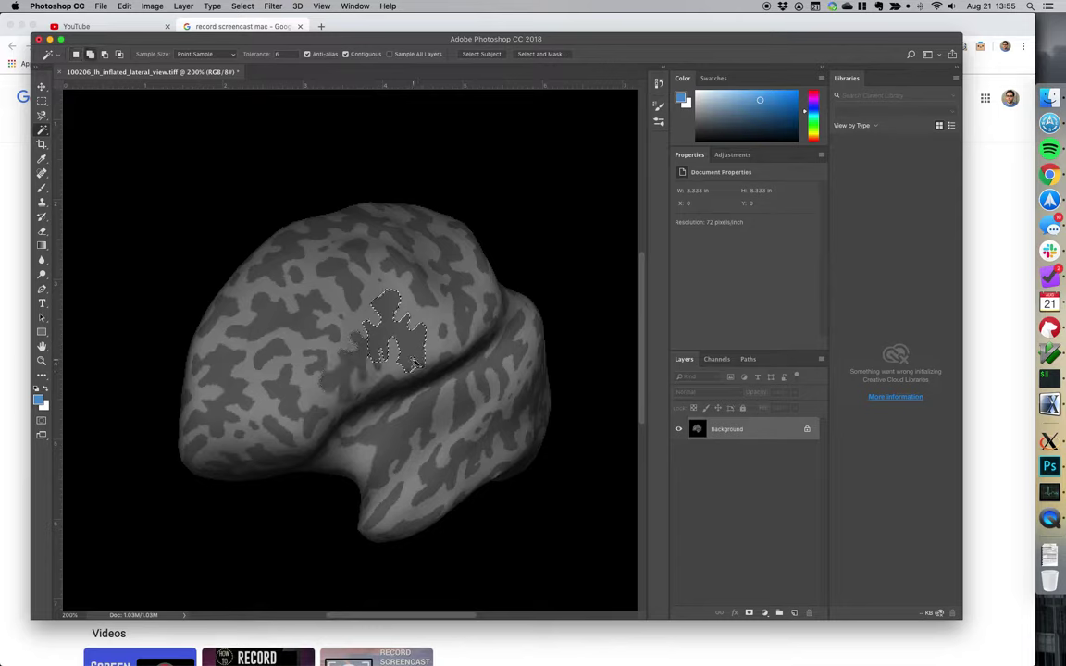
{"action": "left_click", "coordinate": [360, 371], "text": "shift"}
{"action": "left_click", "coordinate": [349, 405], "text": "shift"}
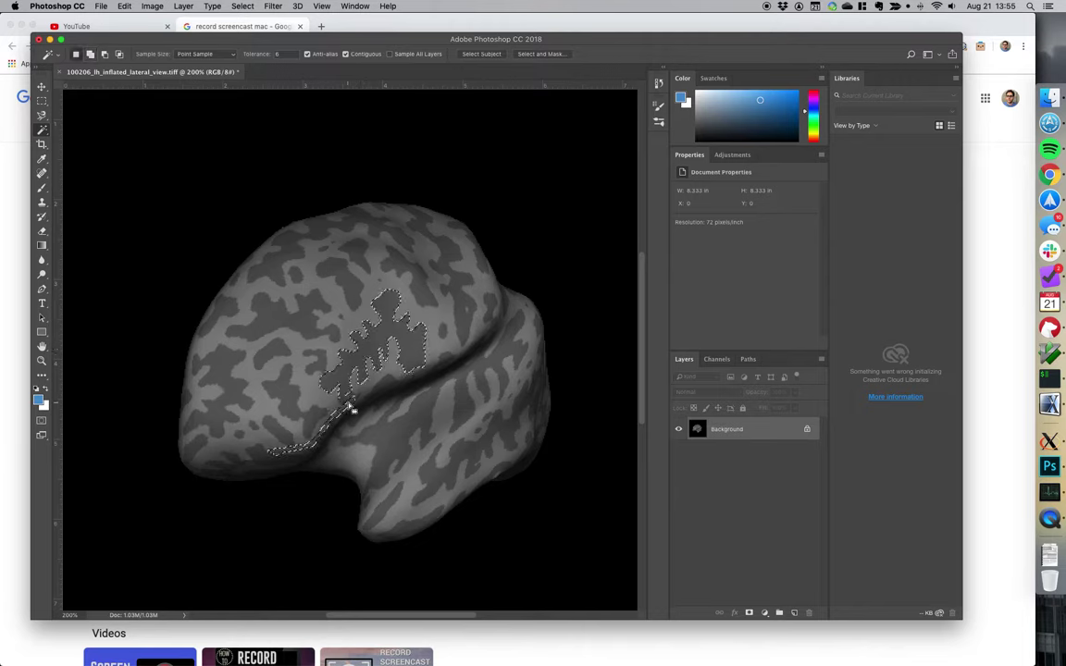
{"action": "key", "text": "ctrl+z"}
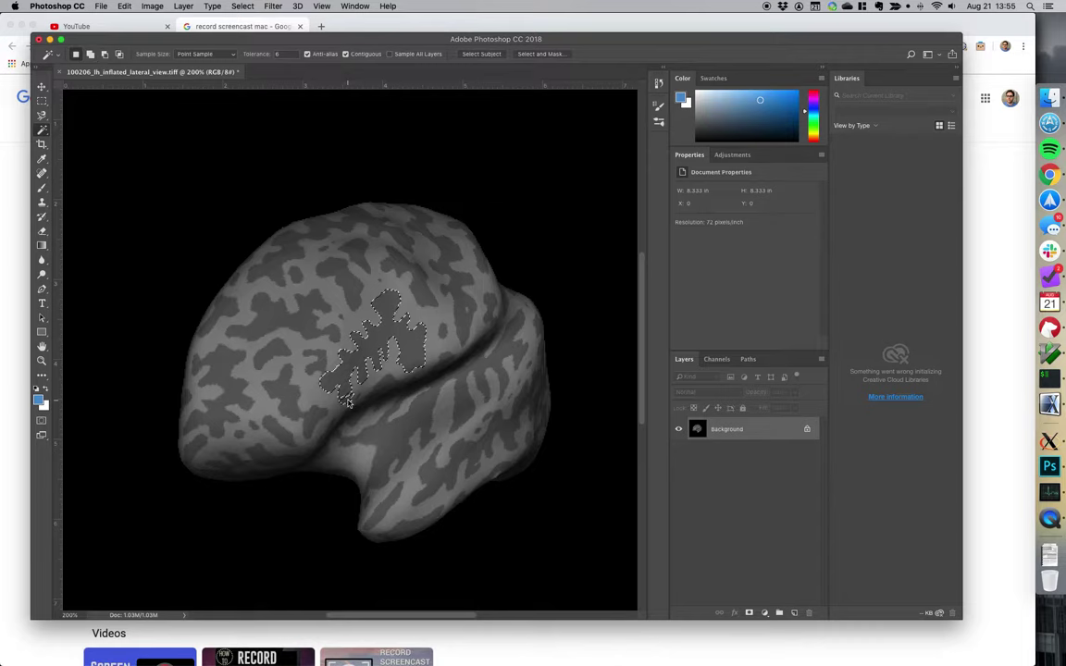
Zoom in to add the small gap at the selection's bottom tip, then zoom back out
{"action": "left_click", "coordinate": [41, 361]}
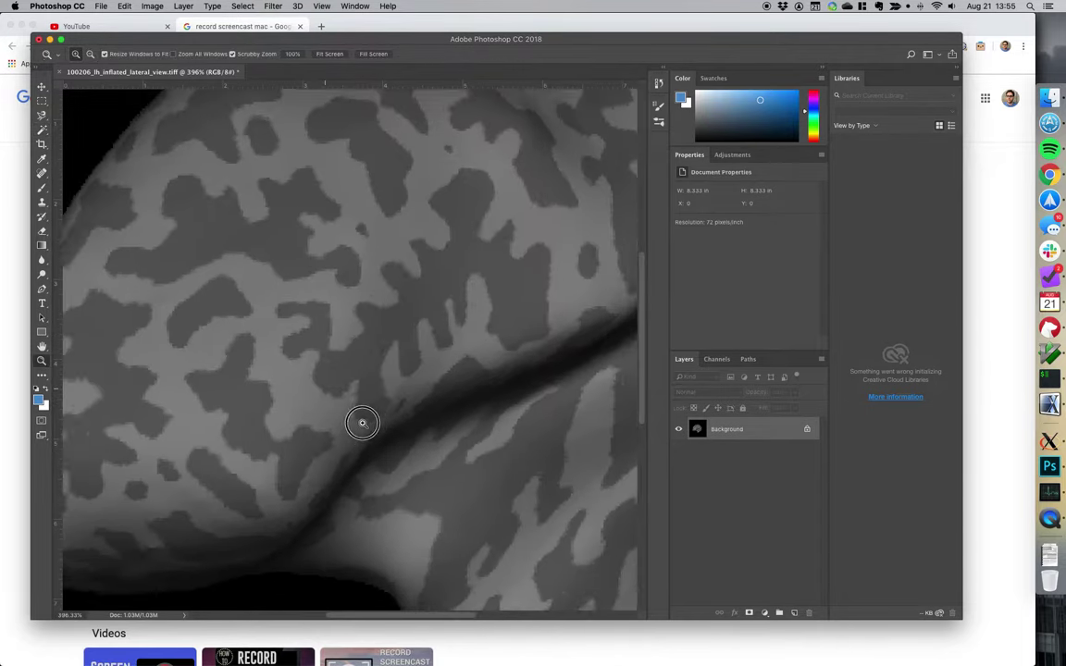
{"action": "left_click_drag", "start_coordinate": [356, 413], "coordinate": [388, 423]}
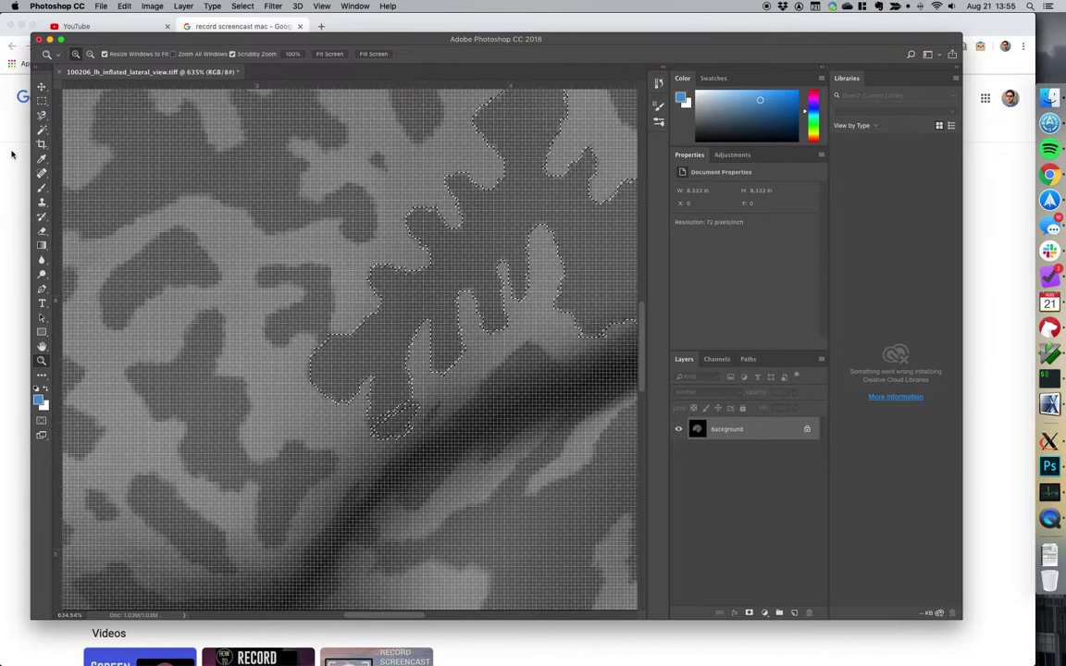
{"action": "key", "text": "w"}
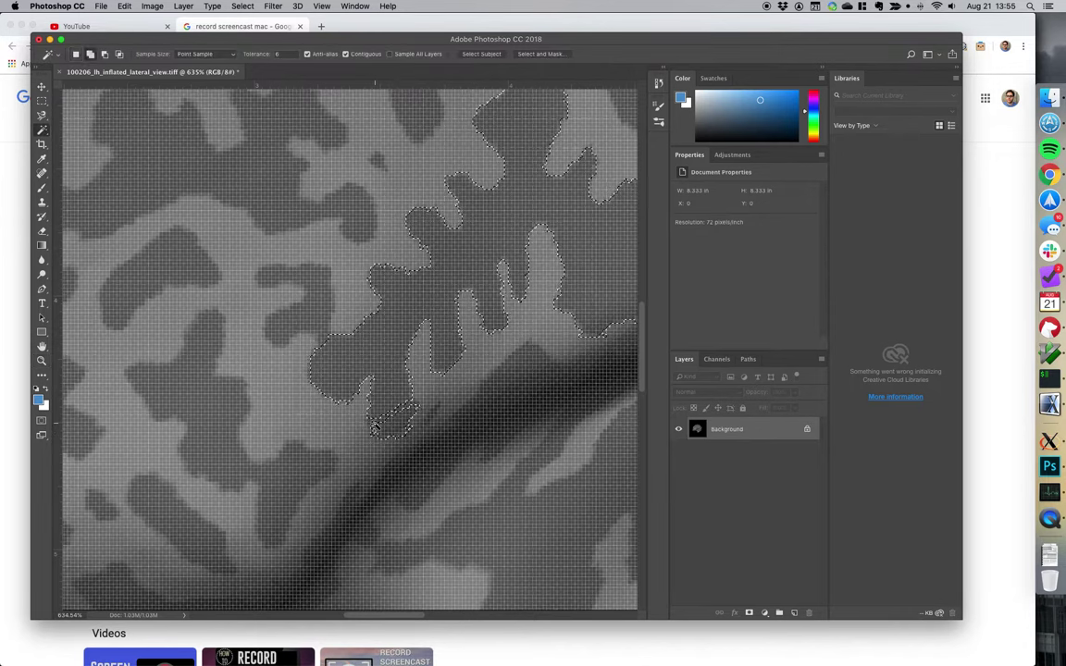
{"action": "left_click", "coordinate": [374, 428], "text": "shift"}
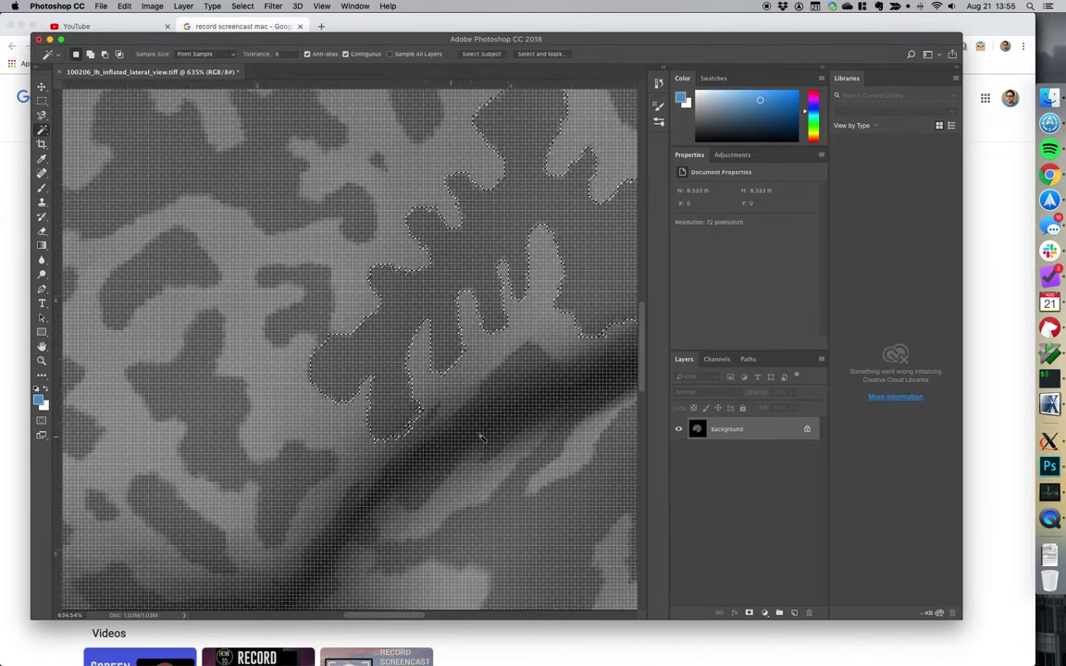
{"action": "key", "text": "super+minus"}
{"action": "key", "text": "super+minus"}
{"action": "key", "text": "super+minus"}
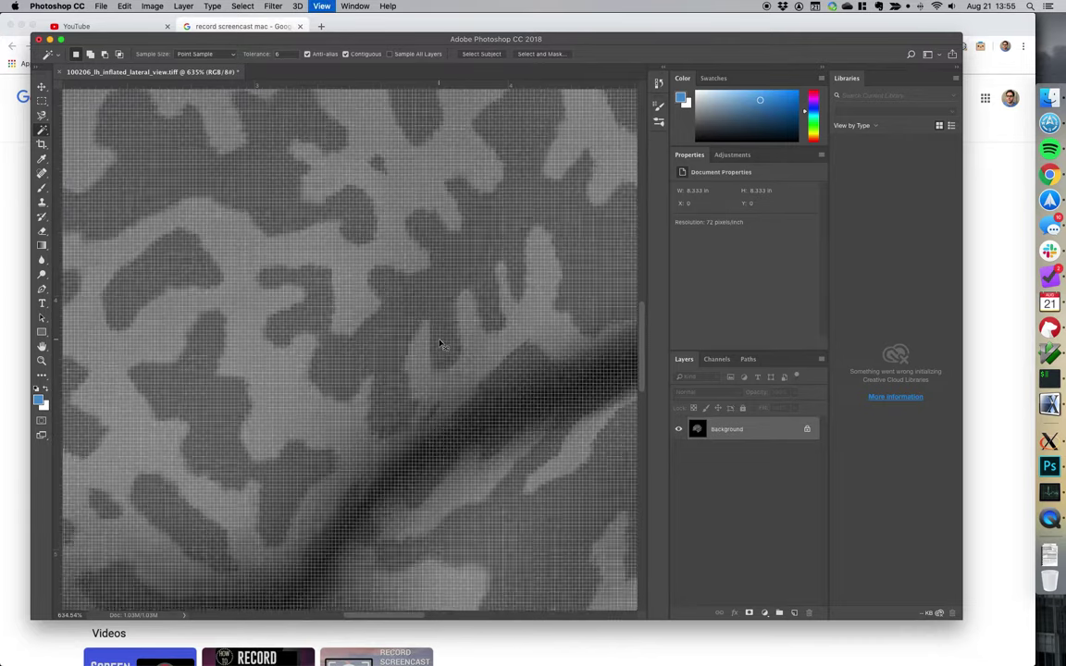
{"action": "key", "text": "super+minus"}
{"action": "key", "text": "super+minus"}
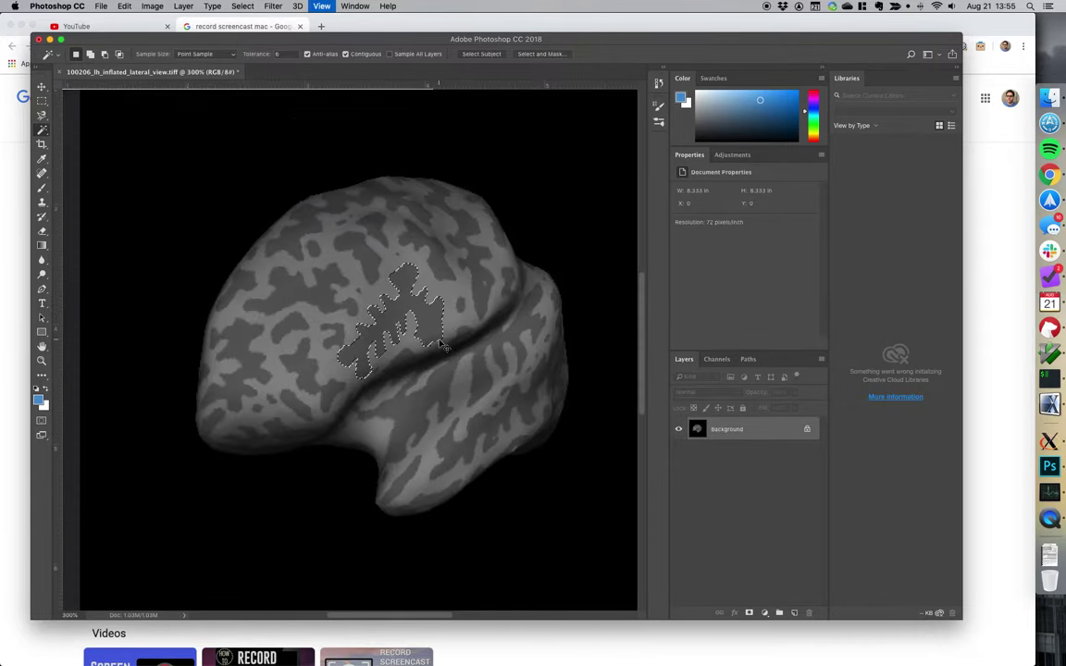
Stroke the branching sulcus selection with a 3 px red outline, then deselect
{"action": "left_click", "coordinate": [124, 6]}
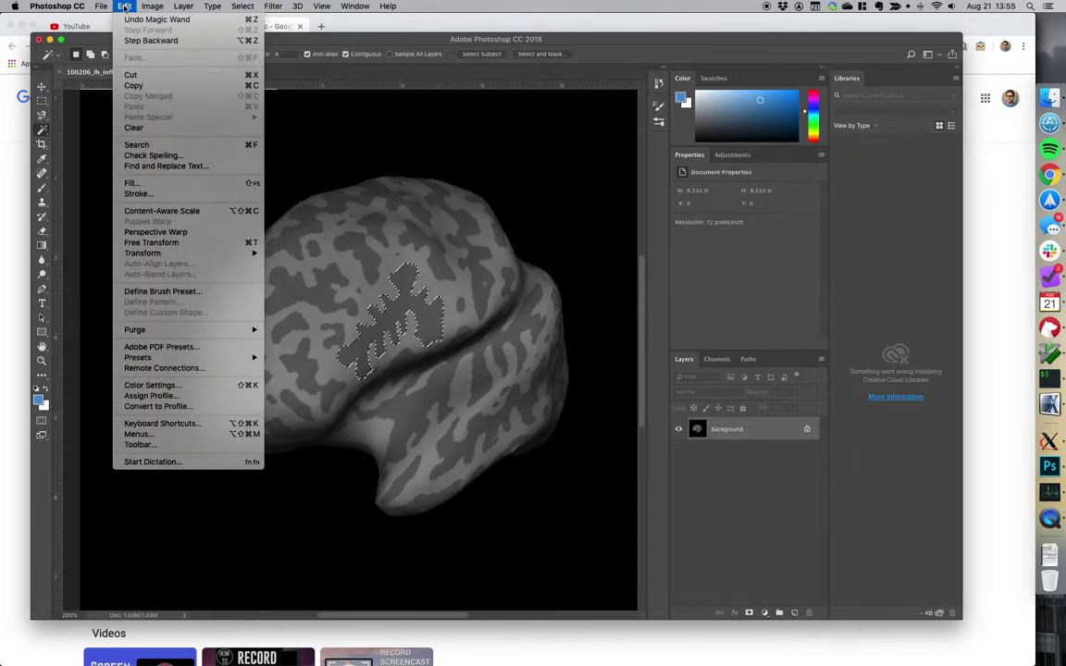
{"action": "left_click", "coordinate": [166, 195]}
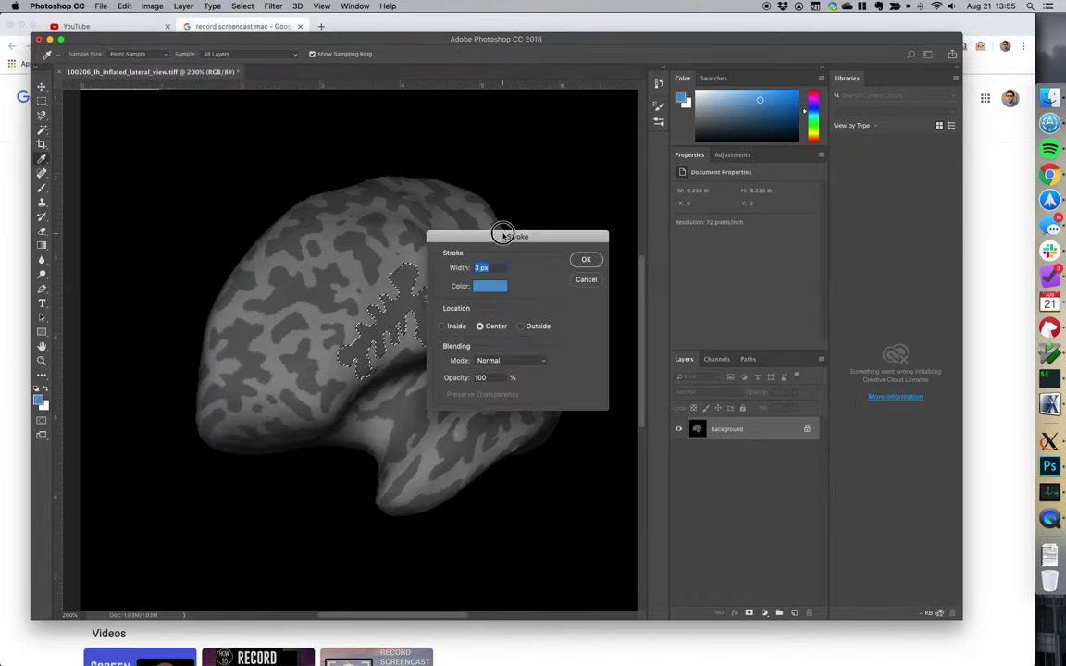
{"action": "left_click_drag", "start_coordinate": [500, 235], "coordinate": [641, 249]}
{"action": "left_click", "coordinate": [632, 305]}
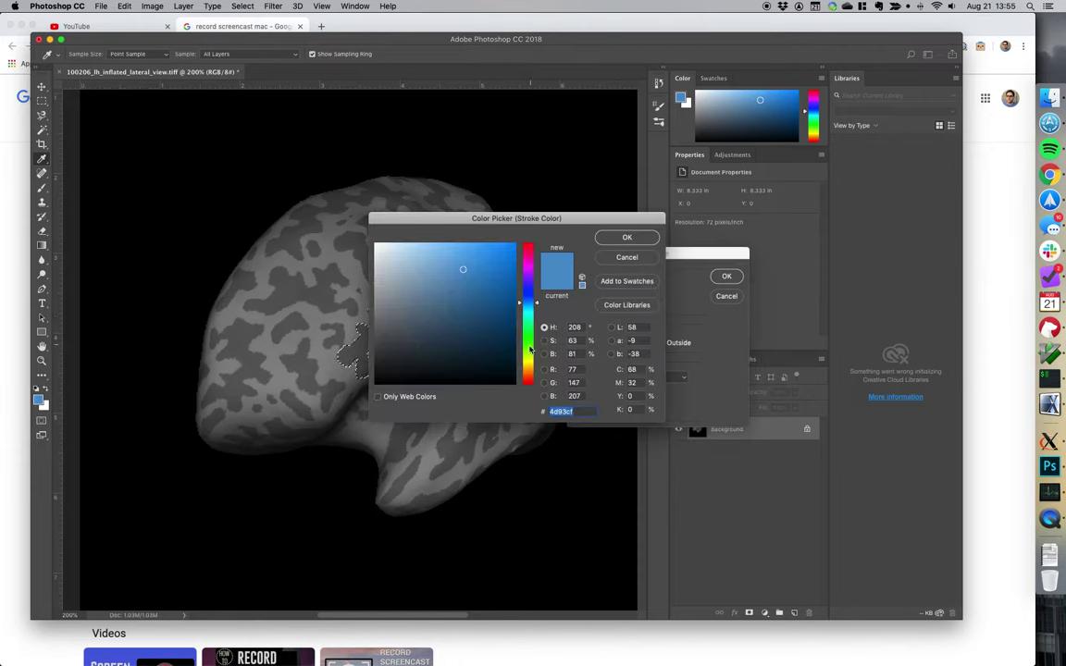
{"action": "left_click_drag", "start_coordinate": [530, 348], "coordinate": [530, 381]}
{"action": "left_click", "coordinate": [482, 270]}
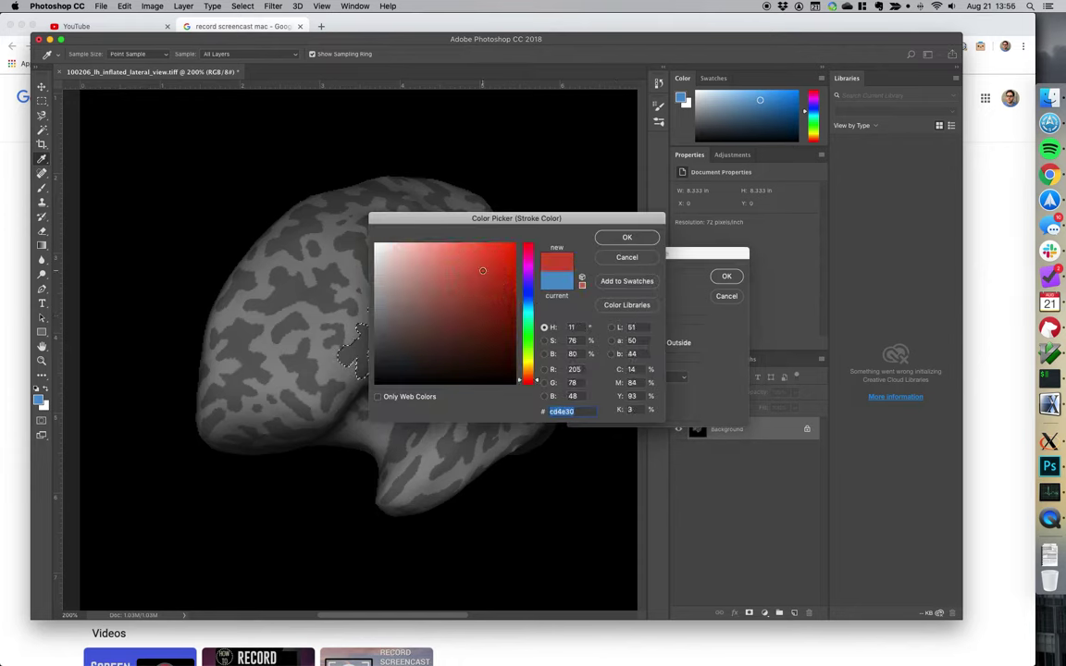
{"action": "left_click", "coordinate": [628, 238]}
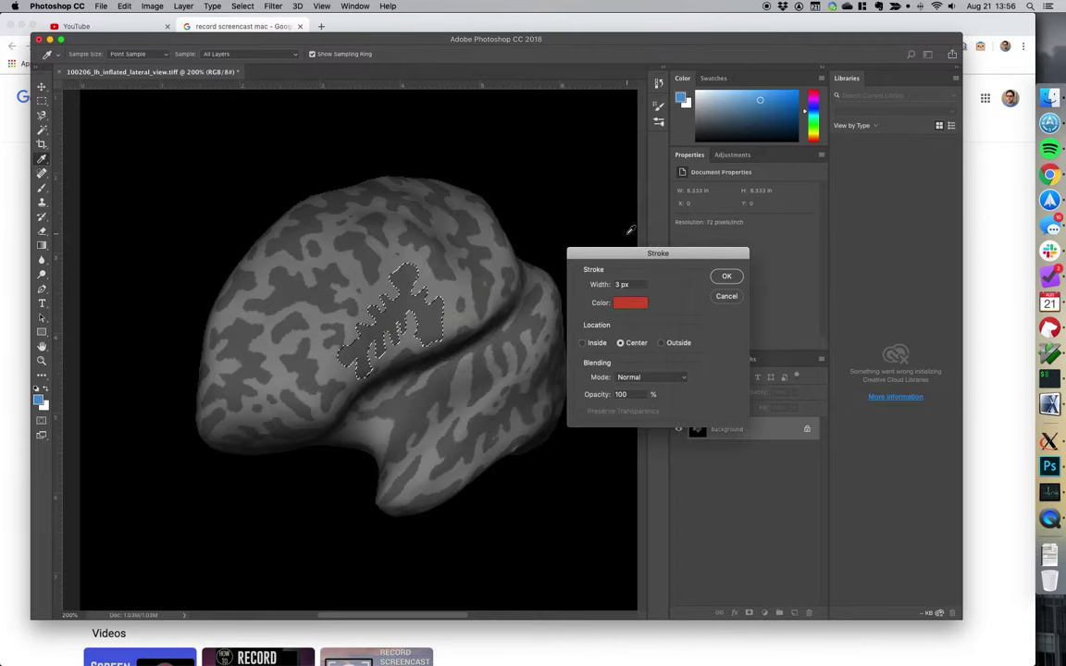
{"action": "left_click", "coordinate": [725, 277]}
{"action": "key", "text": "w"}
{"action": "key", "text": "ctrl+d"}
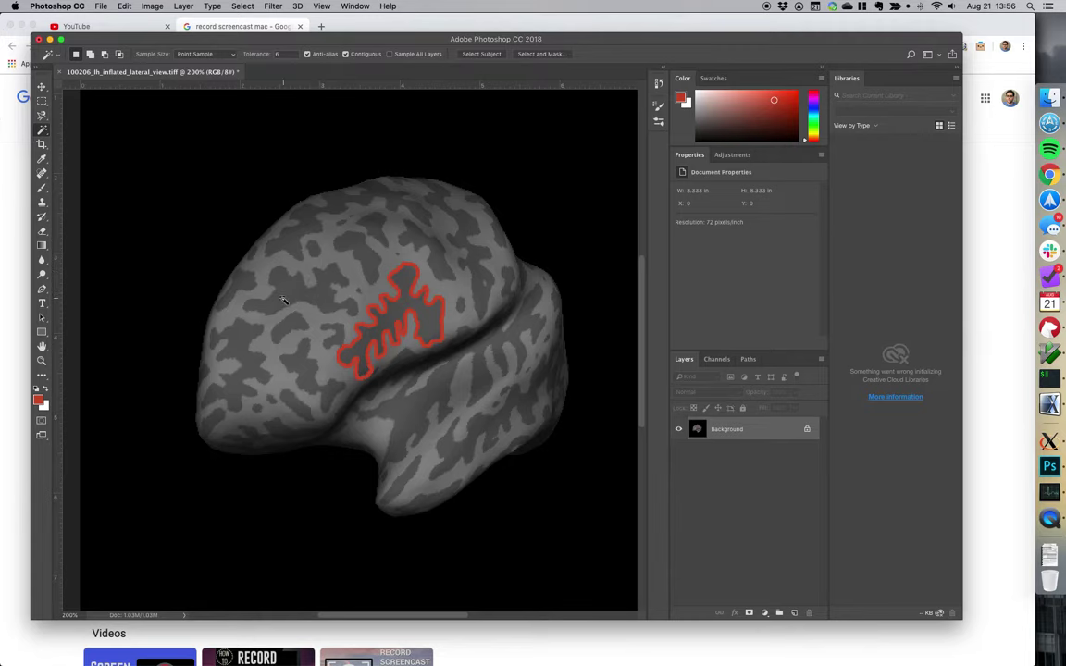
Zoom in, Magic Wand-select the dark region left of the red outline, and enter Select and Mask
{"action": "scroll", "coordinate": [284, 299], "scroll_direction": "up", "scroll_amount": 2}
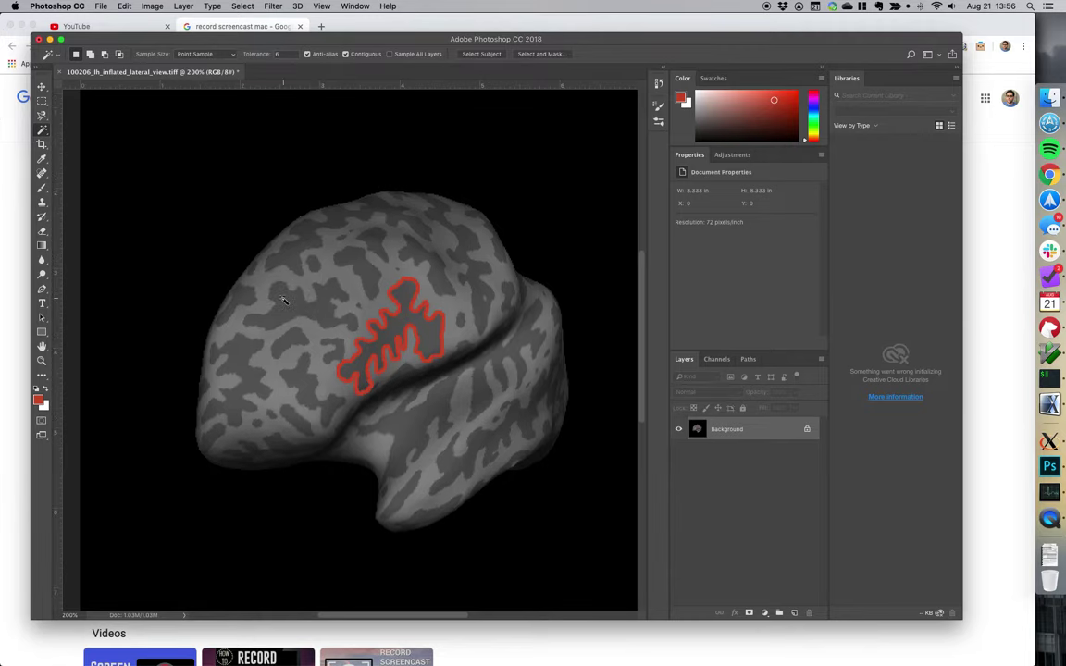
{"action": "scroll", "coordinate": [284, 300], "scroll_direction": "up", "scroll_amount": 3}
{"action": "scroll", "coordinate": [284, 300], "scroll_direction": "up", "scroll_amount": 1}
{"action": "scroll", "coordinate": [284, 300], "scroll_direction": "up", "scroll_amount": 1}
{"action": "scroll", "coordinate": [284, 300], "scroll_direction": "up", "scroll_amount": 1}
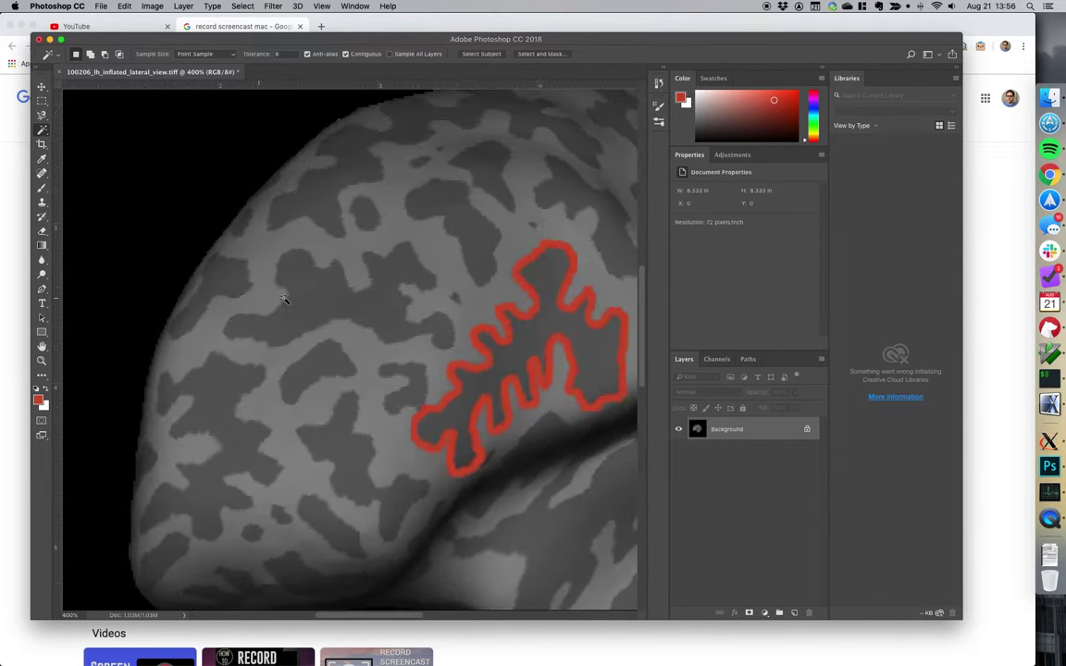
{"action": "scroll", "coordinate": [293, 310], "scroll_direction": "right", "scroll_amount": 2}
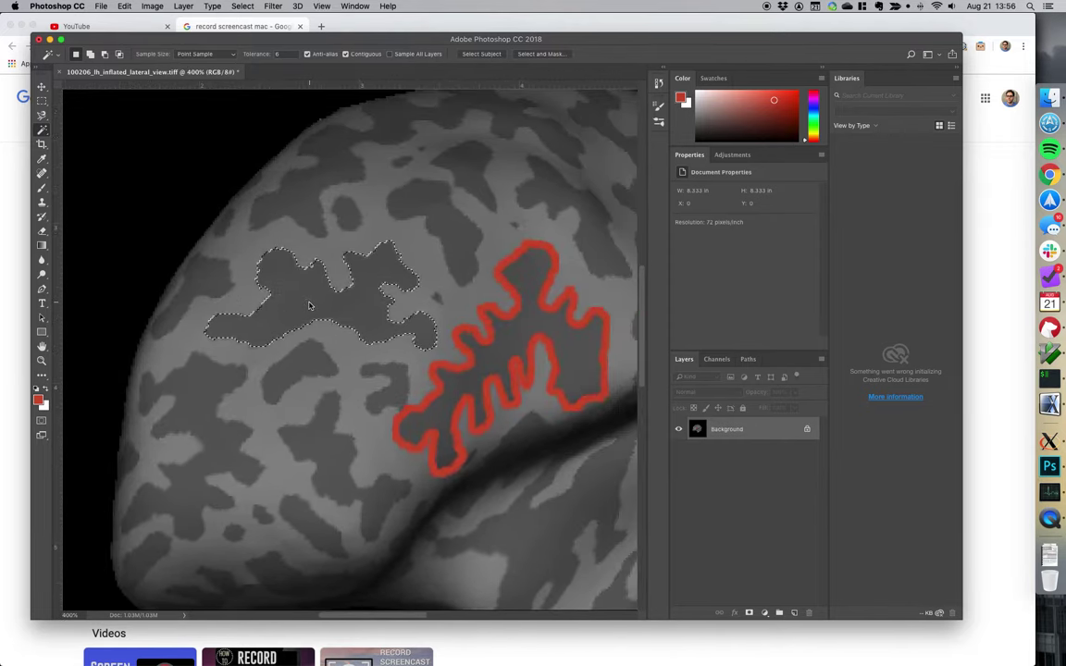
{"action": "left_click", "coordinate": [310, 302]}
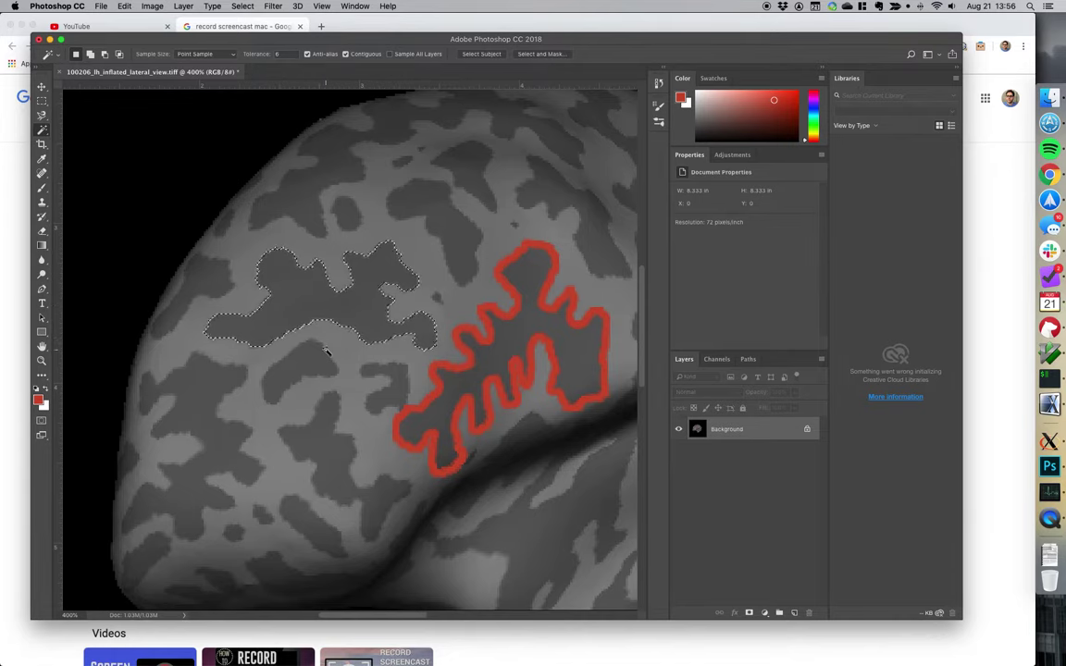
{"action": "left_click", "coordinate": [542, 54]}
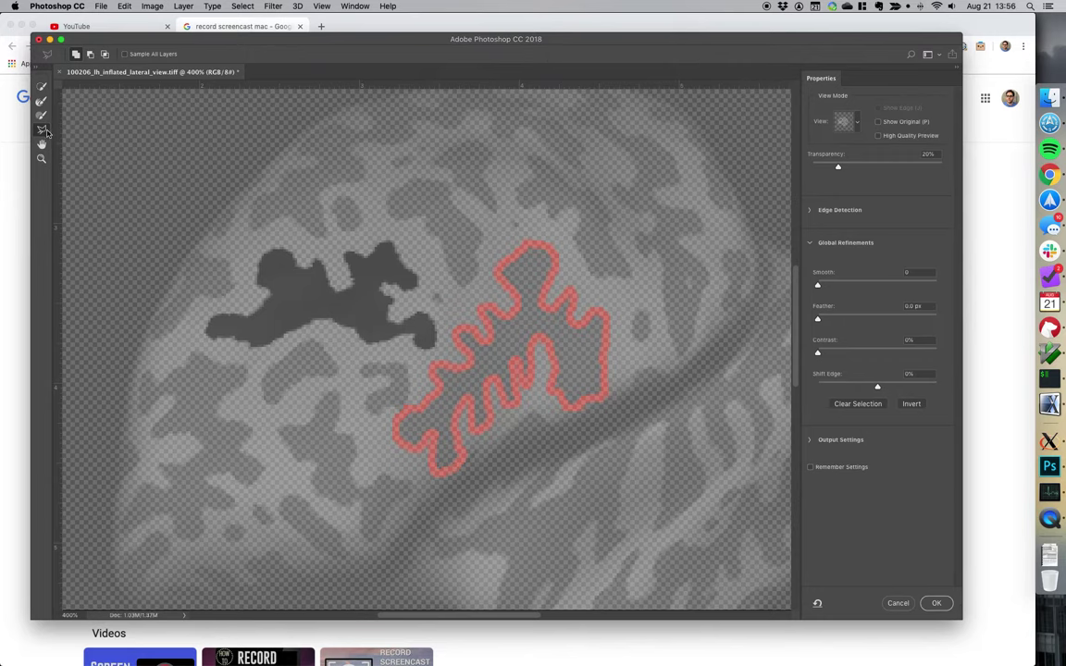
Lasso-subtract the blob's left part in Select and Mask and apply the trimmed selection
{"action": "left_click", "coordinate": [41, 130]}
{"action": "left_click", "coordinate": [90, 53]}
{"action": "left_click_drag", "start_coordinate": [331, 329], "coordinate": [259, 233]}
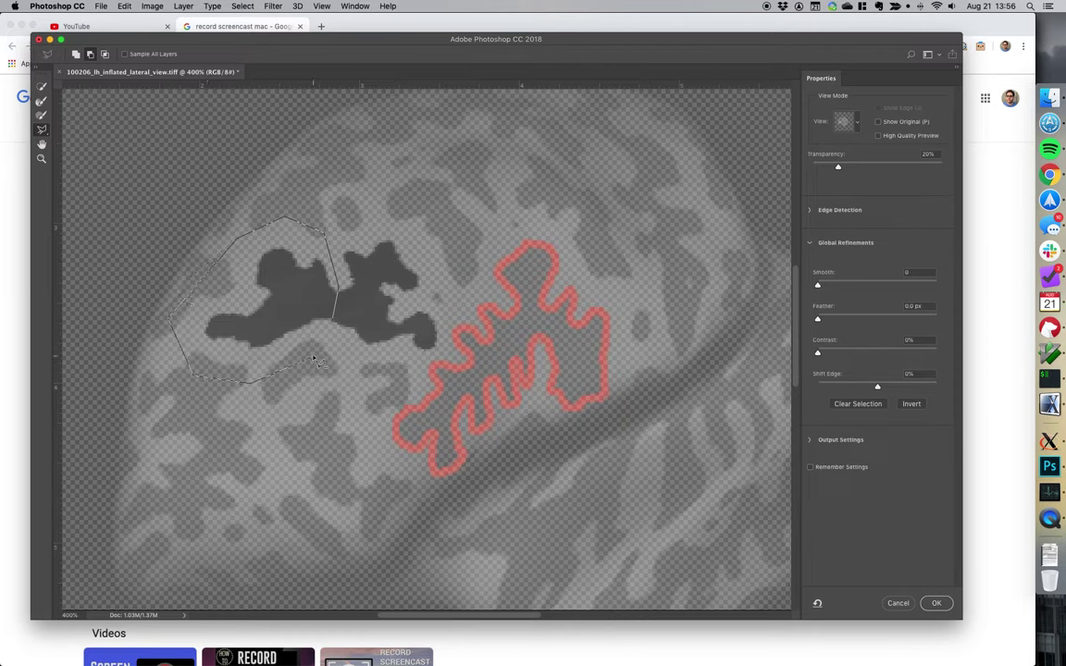
{"action": "left_click_drag", "start_coordinate": [260, 233], "coordinate": [333, 332]}
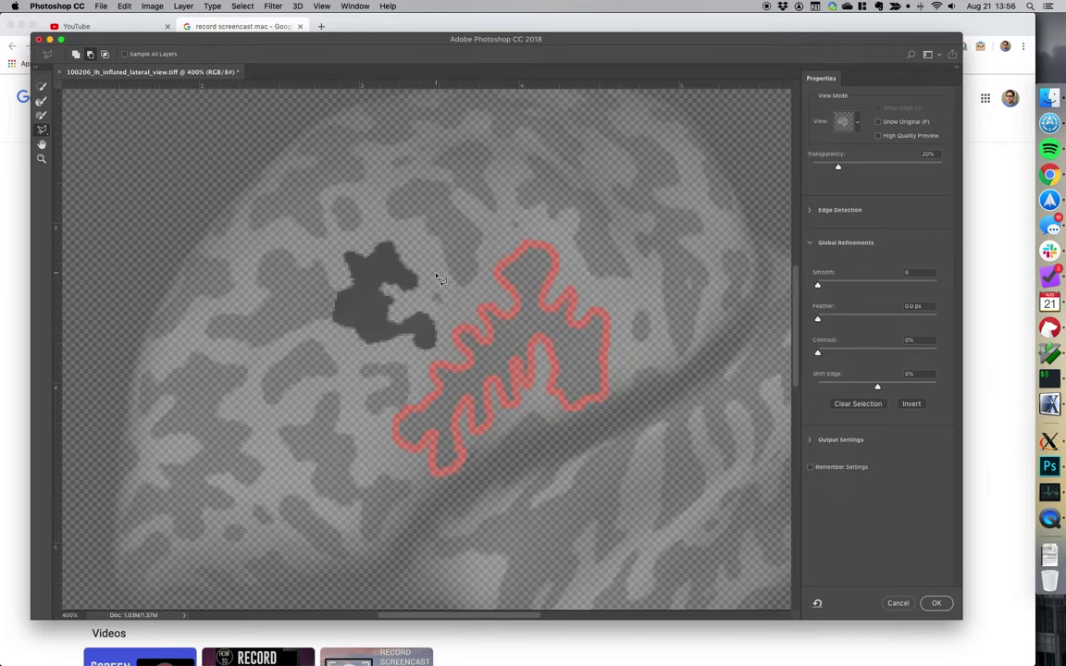
{"action": "key", "text": "Return"}
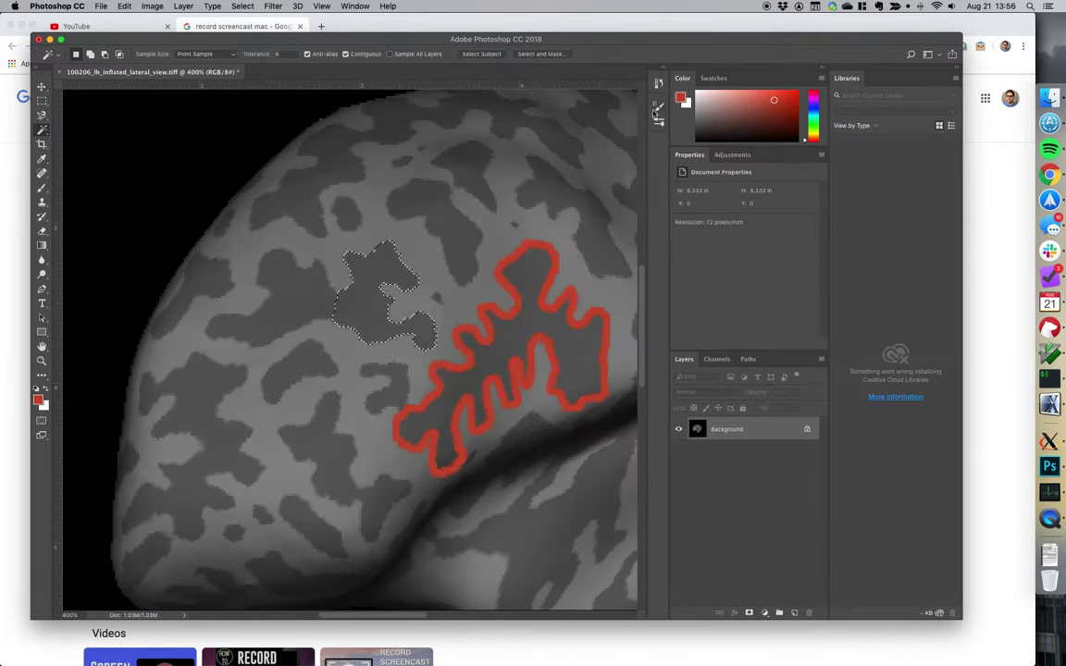
Stroke the trimmed selection with green (#3fcd30) and clear the selection
{"action": "left_click", "coordinate": [124, 5]}
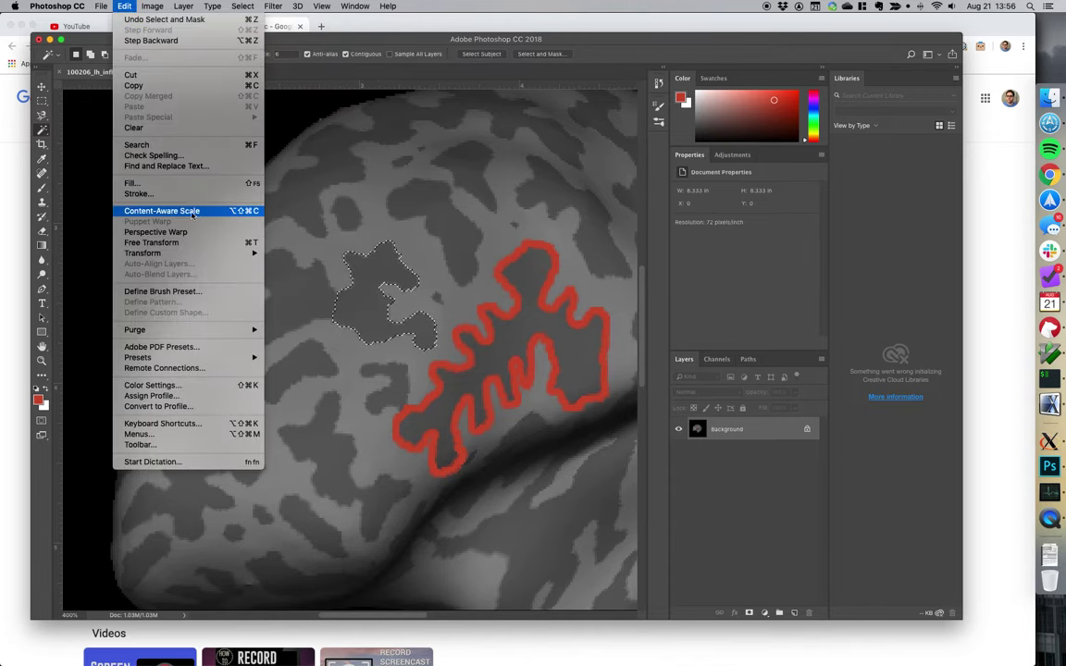
{"action": "left_click", "coordinate": [139, 193]}
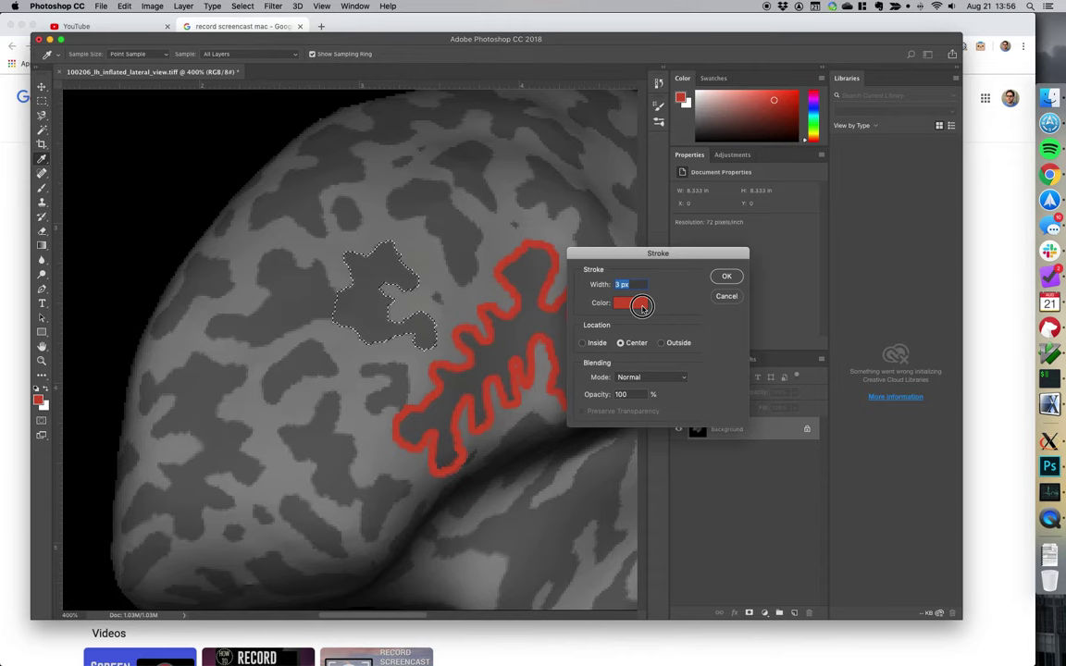
{"action": "left_click", "coordinate": [641, 306]}
{"action": "left_click", "coordinate": [525, 338]}
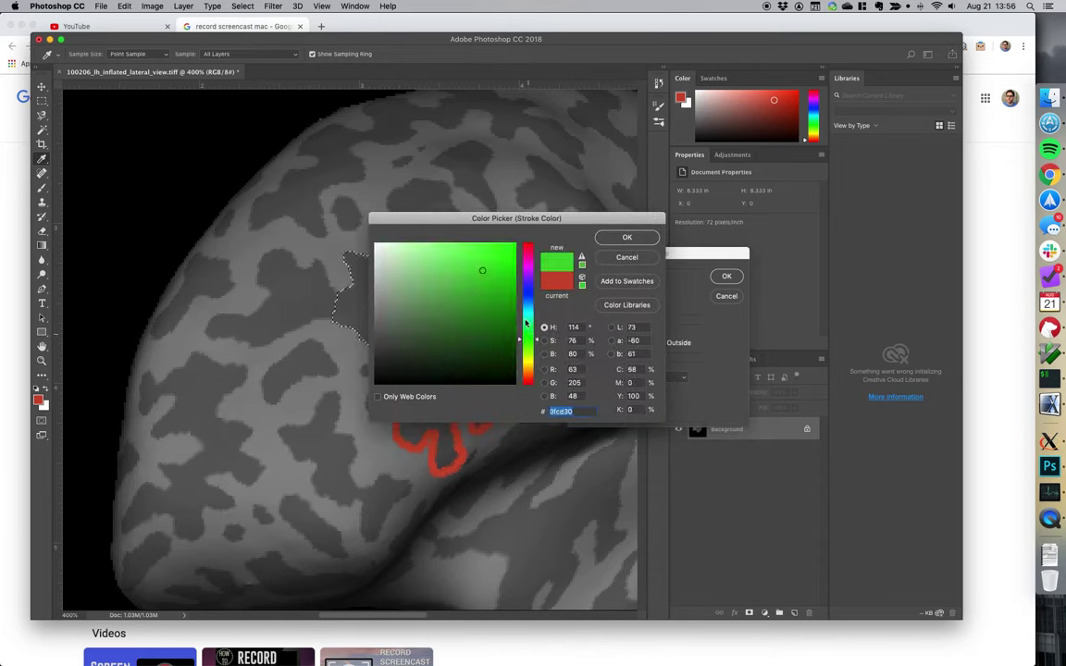
{"action": "left_click", "coordinate": [647, 239]}
{"action": "key", "text": "Return"}
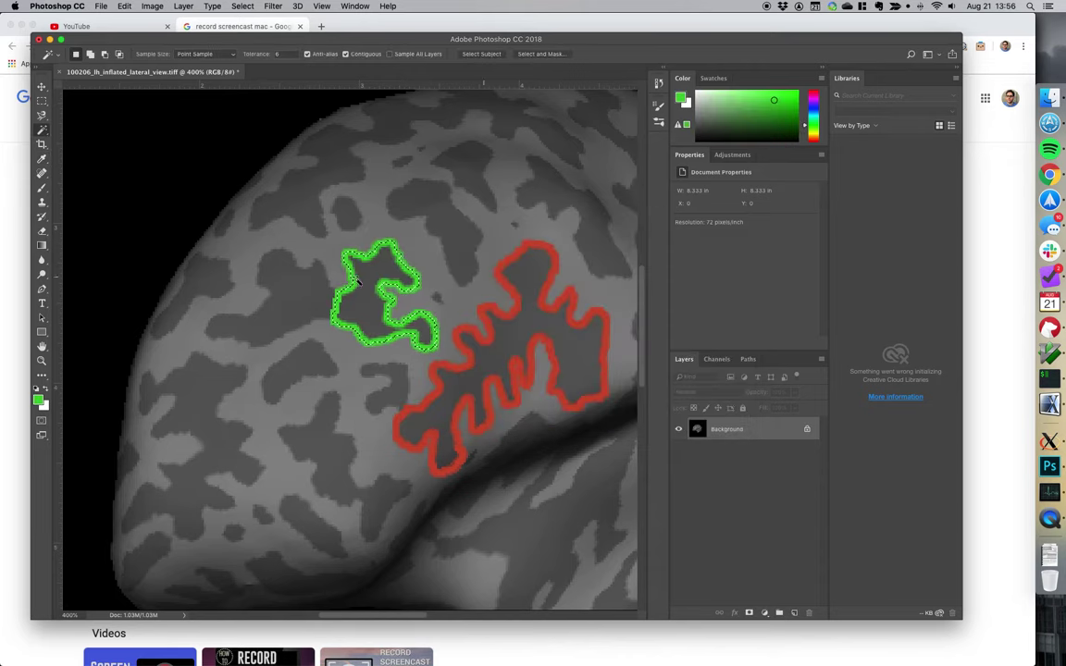
{"action": "key", "text": "ctrl+d"}
Select the third dark blob left of the green outline, stroke it blue (#3060cd), and deselect
{"action": "left_click", "coordinate": [286, 315]}
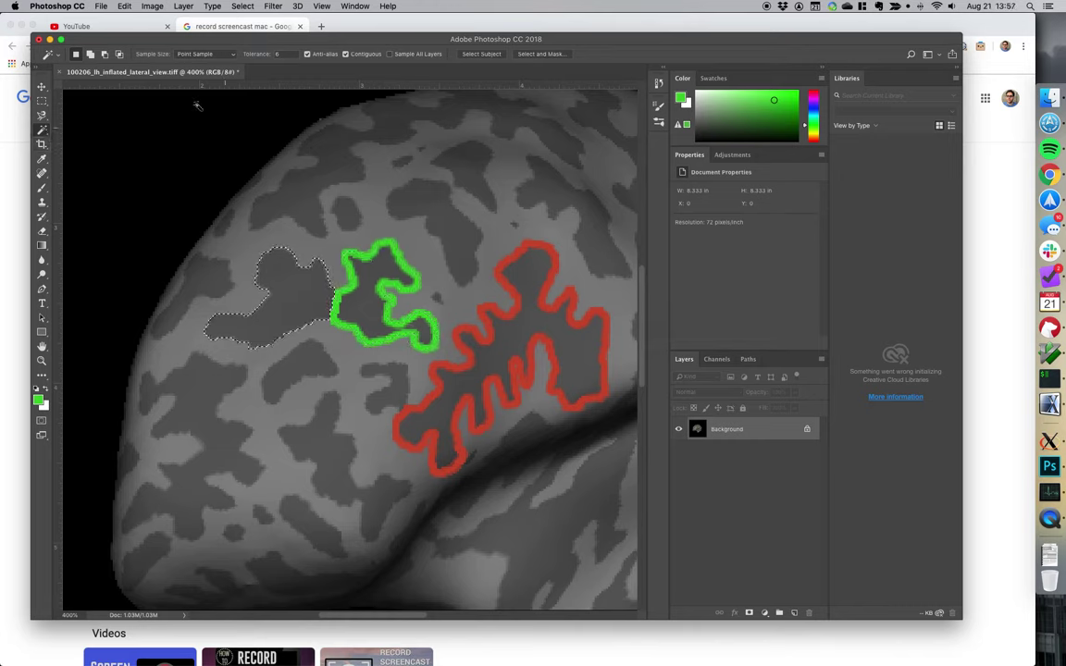
{"action": "left_click", "coordinate": [124, 6]}
{"action": "left_click", "coordinate": [139, 193]}
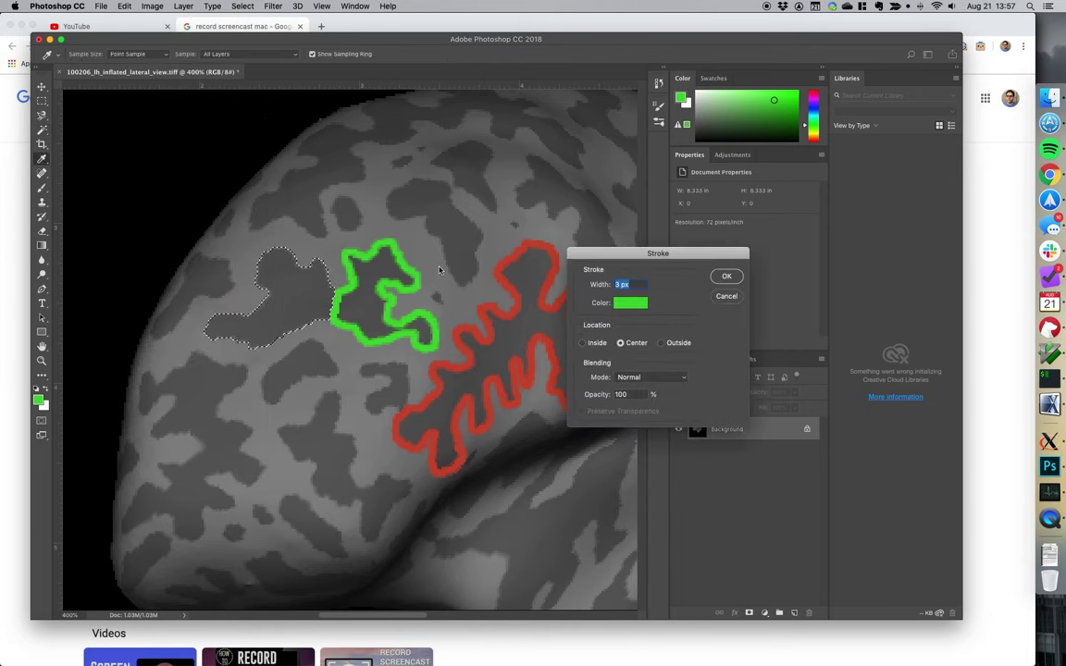
{"action": "left_click", "coordinate": [630, 305]}
{"action": "left_click", "coordinate": [528, 296]}
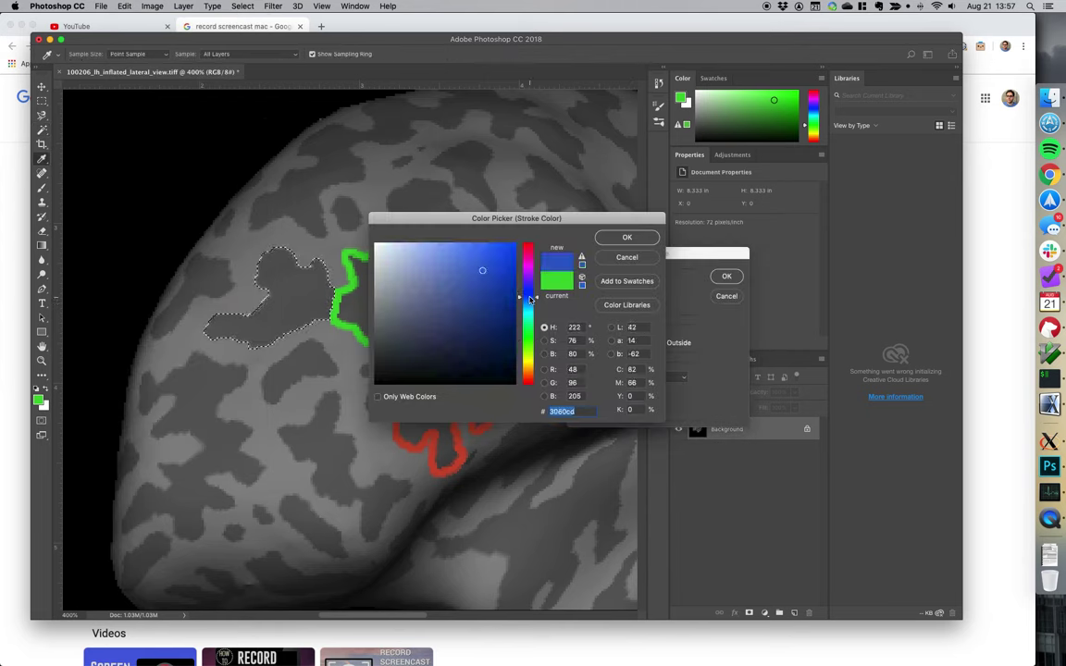
{"action": "key", "text": "Return"}
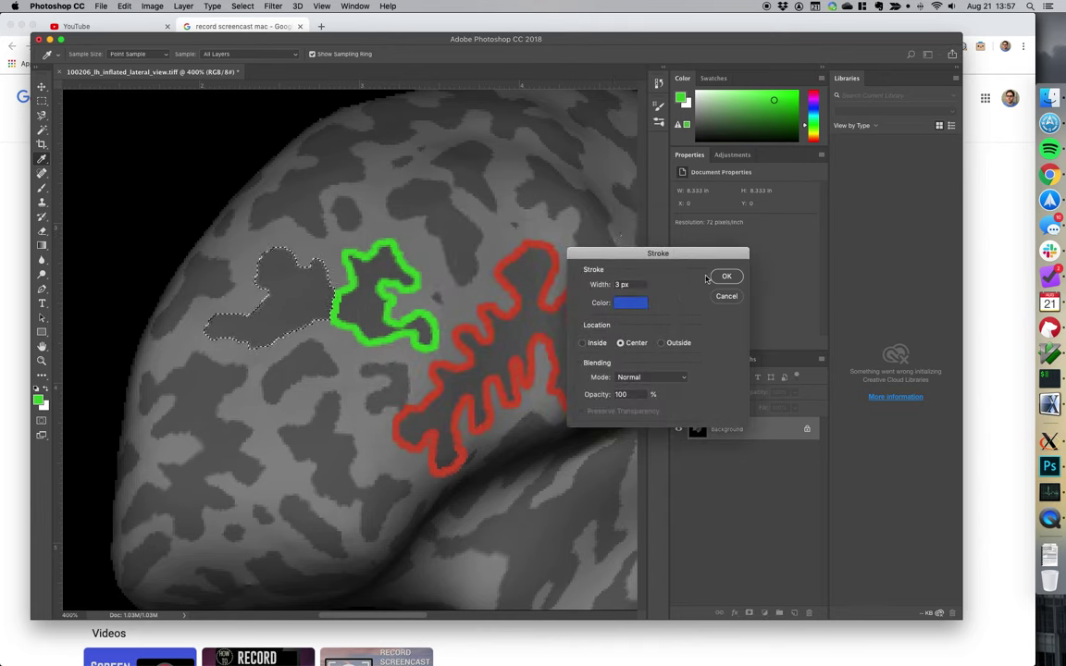
{"action": "left_click", "coordinate": [728, 277]}
{"action": "key", "text": "w"}
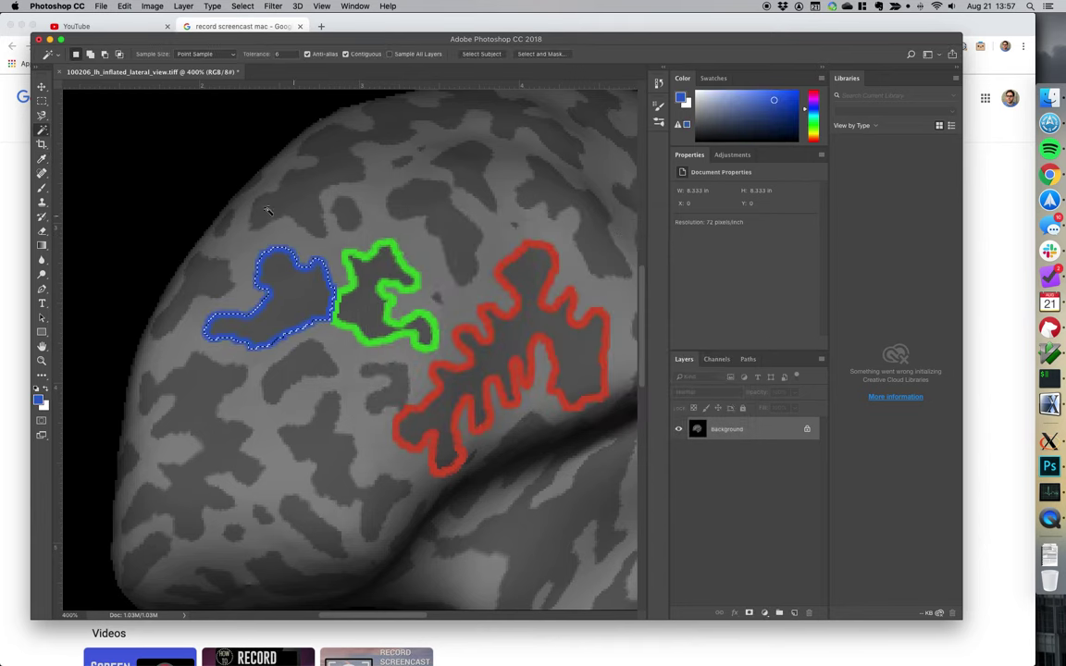
{"action": "key", "text": "super+d"}
Zoom out to 200% and attempt a move, dismissing the locked Background layer warning
{"action": "key", "text": "super+minus"}
{"action": "key", "text": "v"}
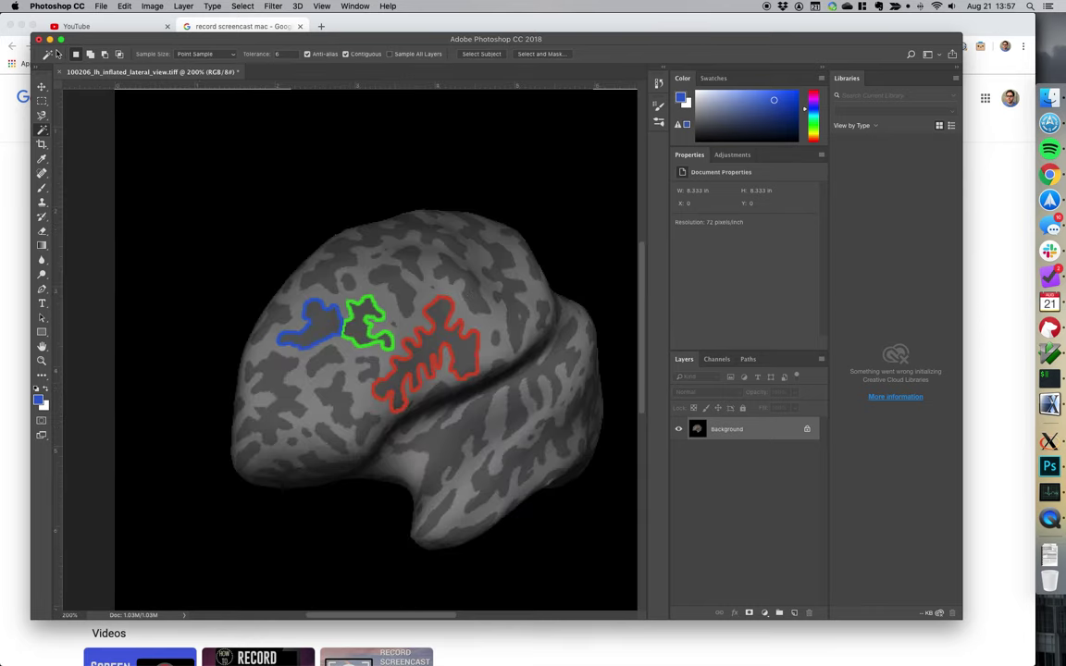
{"action": "left_click_drag", "start_coordinate": [513, 319], "coordinate": [537, 317]}
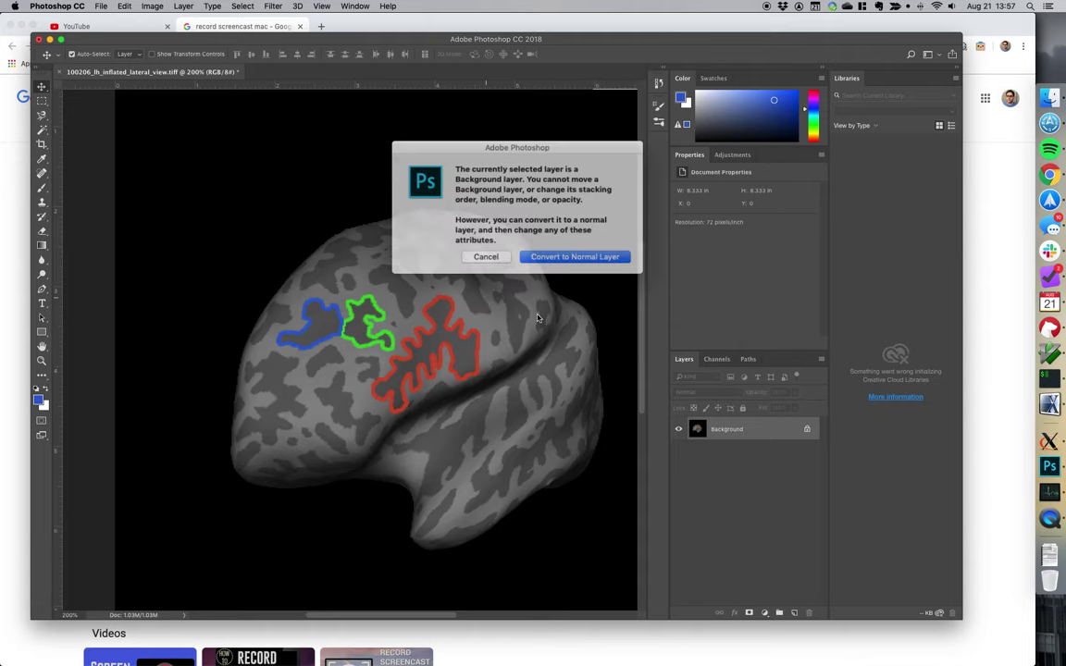
{"action": "key", "text": "Escape"}
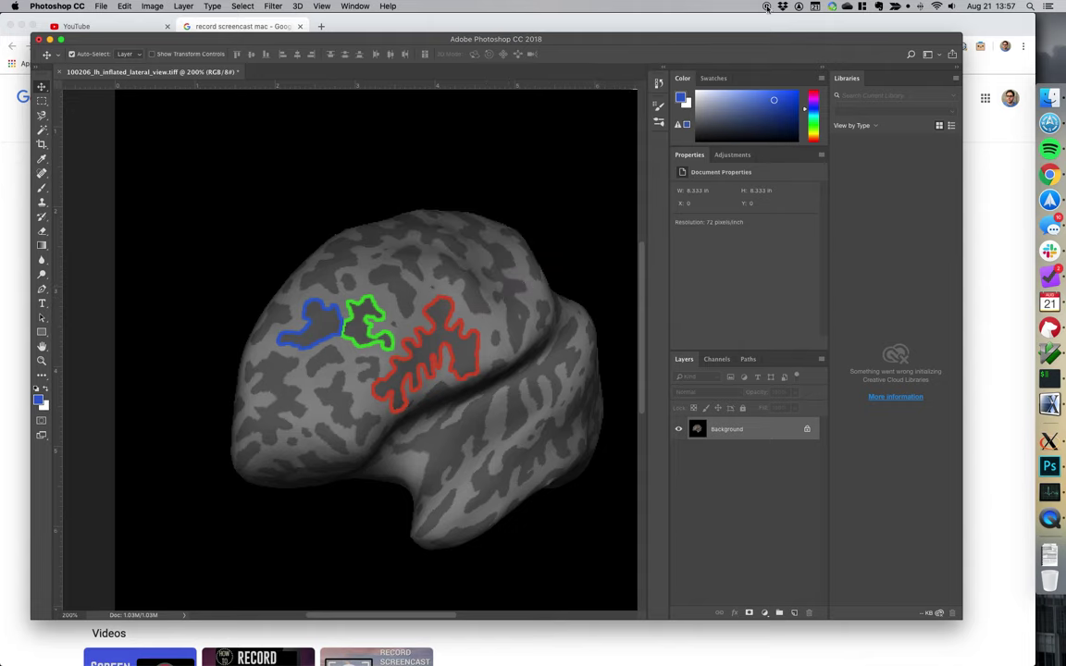